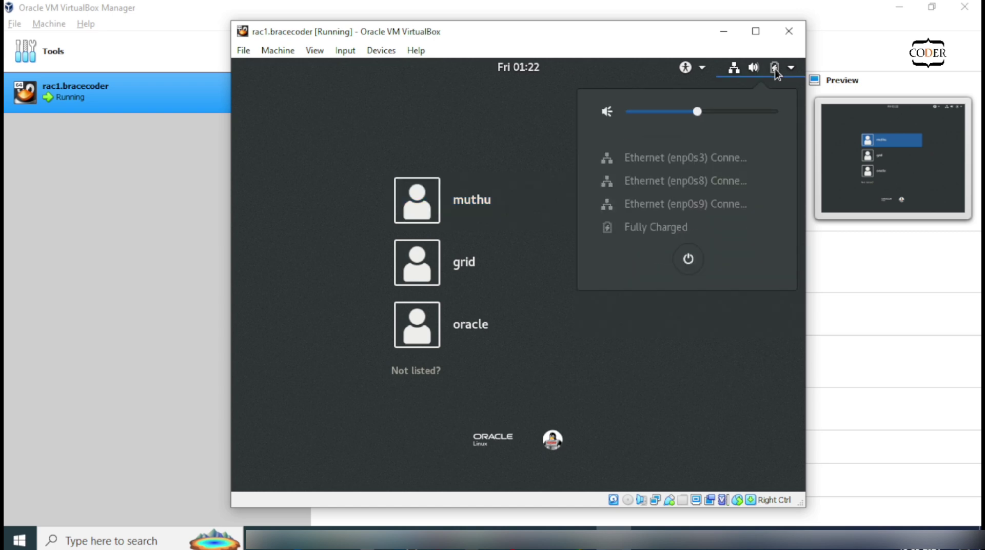
# Power off the rac1.bracecoder virtual machine from its login screen and open VirtualBox's Virtual Media Manager
pyautogui.click(698, 260)
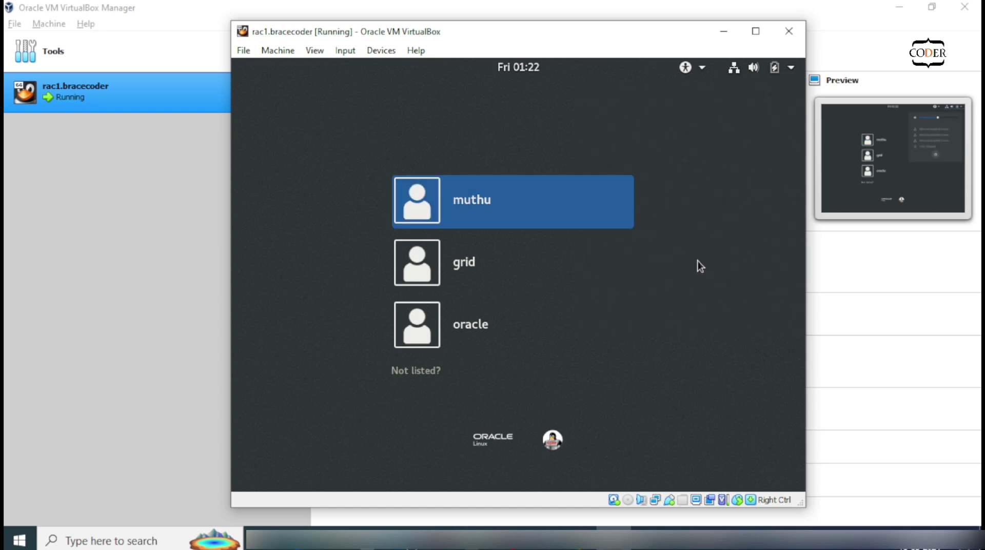
pyautogui.click(638, 398)
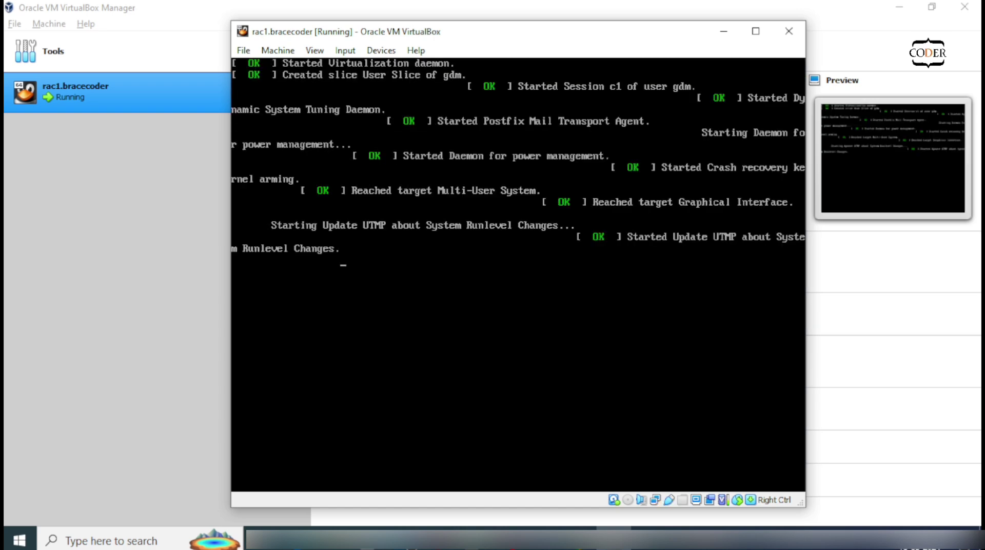
pyautogui.click(19, 25)
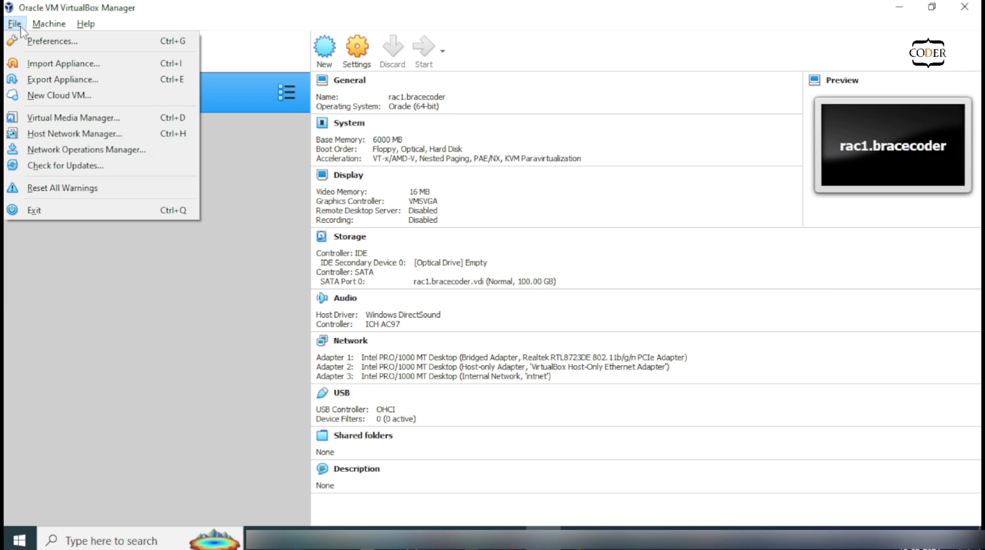
pyautogui.click(61, 119)
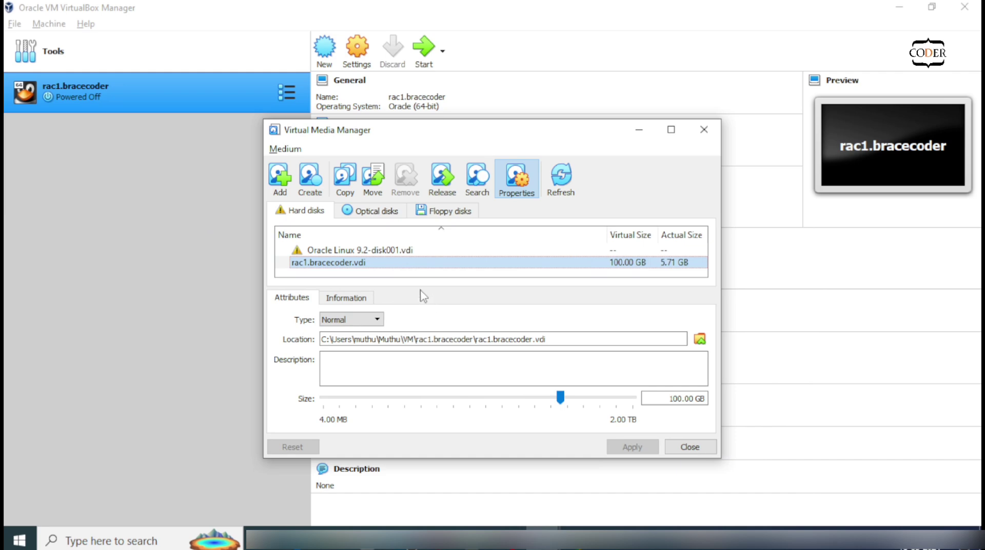
# Switch to the Notepad++ notes and review the size and ASM disk group planned for DISK1, DISK2 and DISK3
pyautogui.click(477, 537)
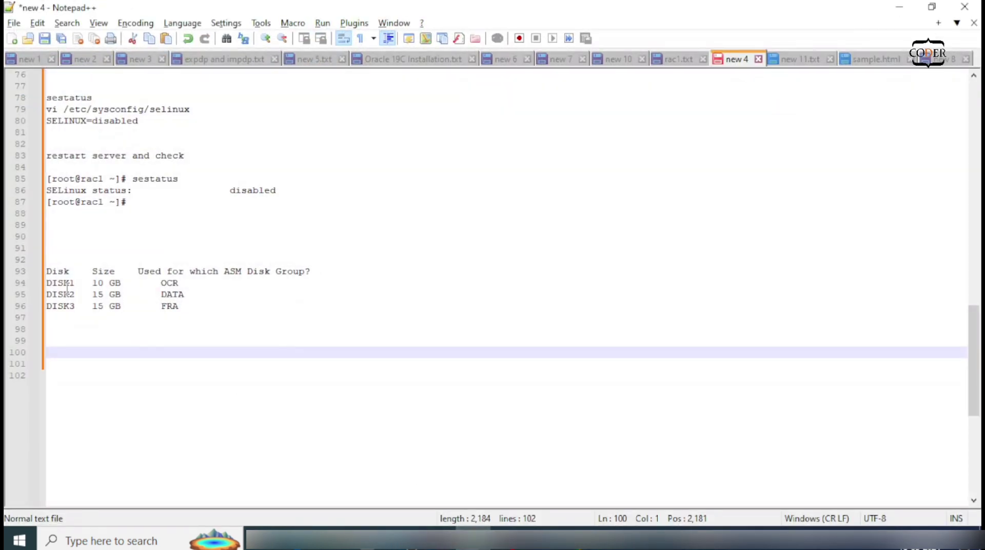
pyautogui.click(63, 283)
pyautogui.moveTo(120, 283); pyautogui.dragTo(104, 283)
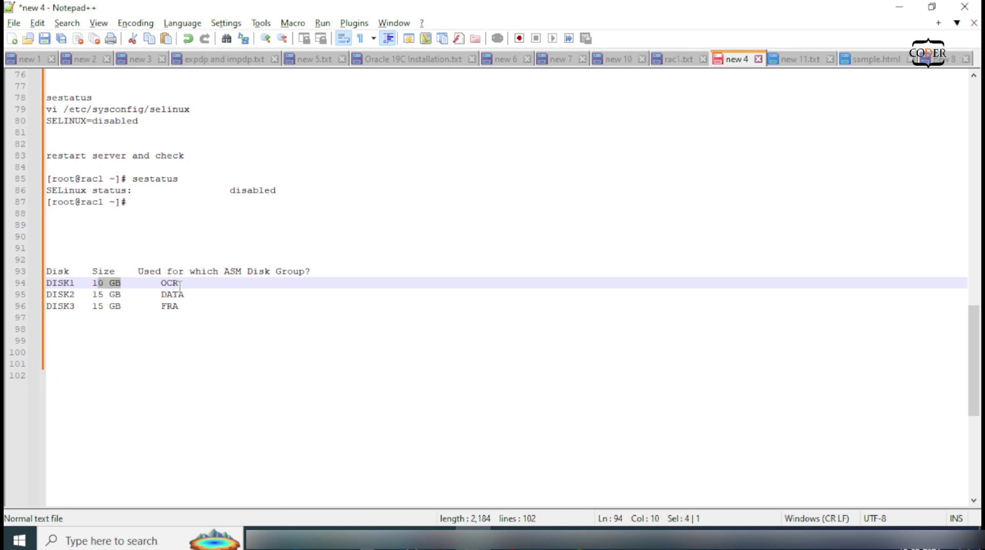
pyautogui.moveTo(180, 284); pyautogui.dragTo(174, 284)
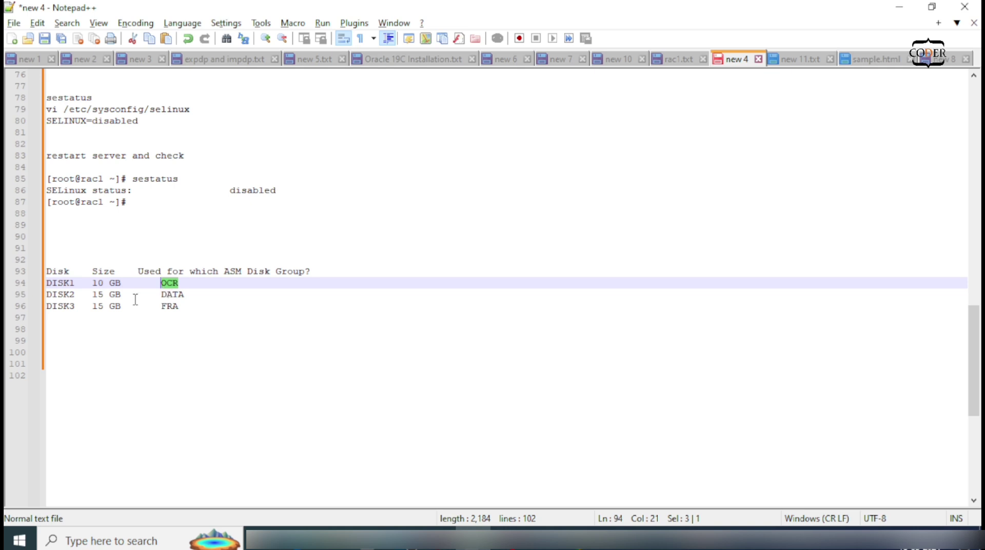
pyautogui.moveTo(76, 295); pyautogui.dragTo(49, 295)
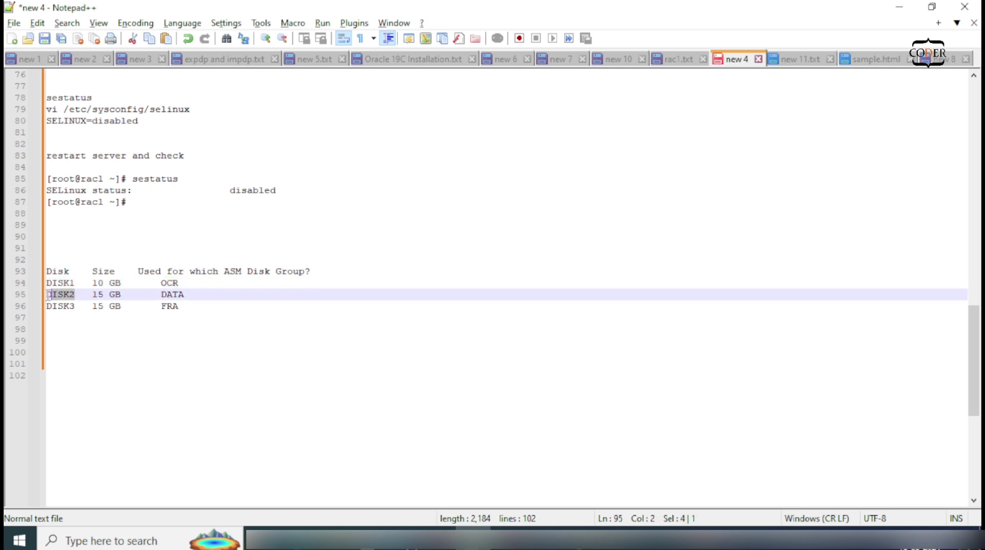
pyautogui.moveTo(120, 296); pyautogui.dragTo(94, 297)
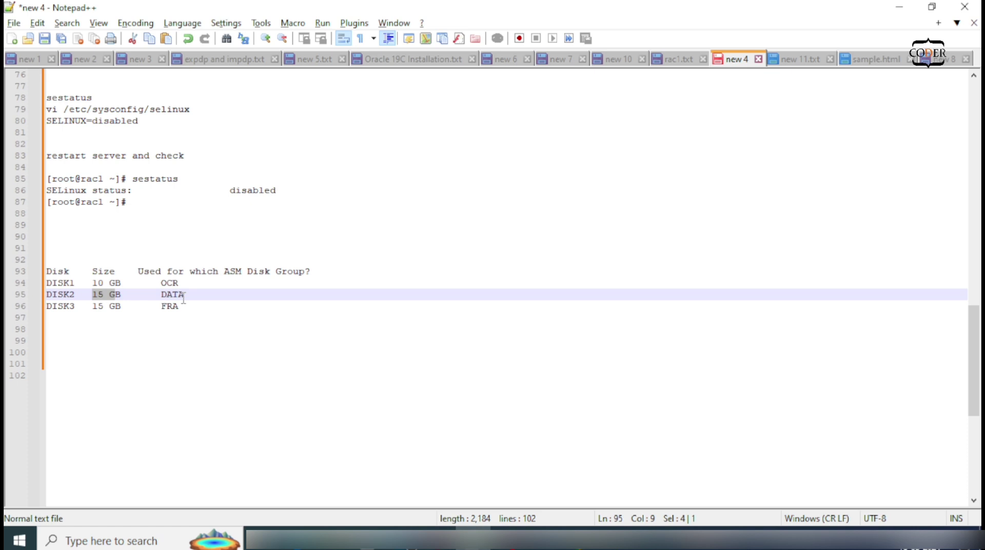
pyautogui.moveTo(184, 297); pyautogui.dragTo(161, 303)
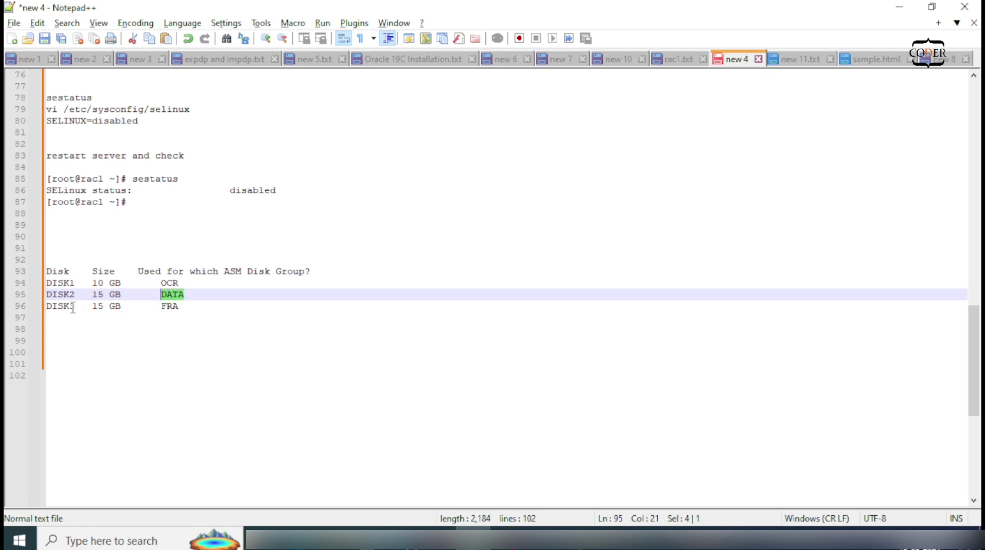
pyautogui.moveTo(75, 307); pyautogui.dragTo(54, 311)
pyautogui.moveTo(121, 306); pyautogui.dragTo(98, 311)
pyautogui.moveTo(183, 304); pyautogui.dragTo(31, 297)
pyautogui.click(77, 341)
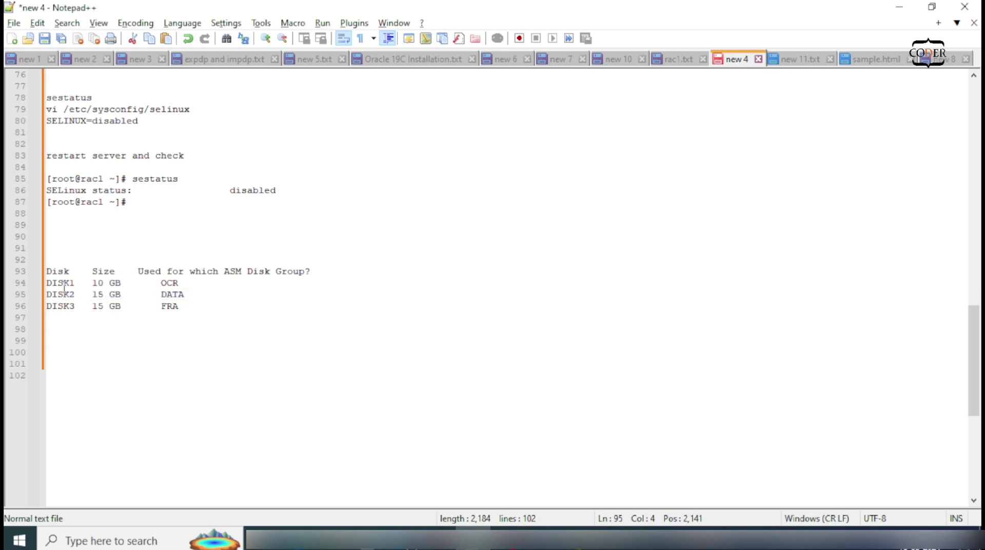
# Return to the Virtual Media Manager and create a fixed-size 10 GB VDI hard disk named DISK1 in the VM folder
pyautogui.hotkey('alt', 'Tab')
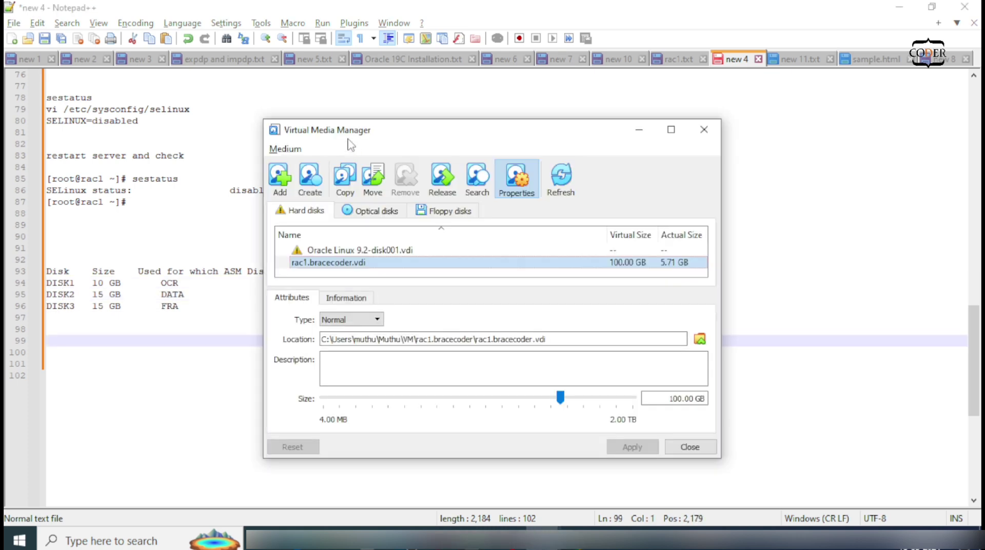
pyautogui.click(311, 179)
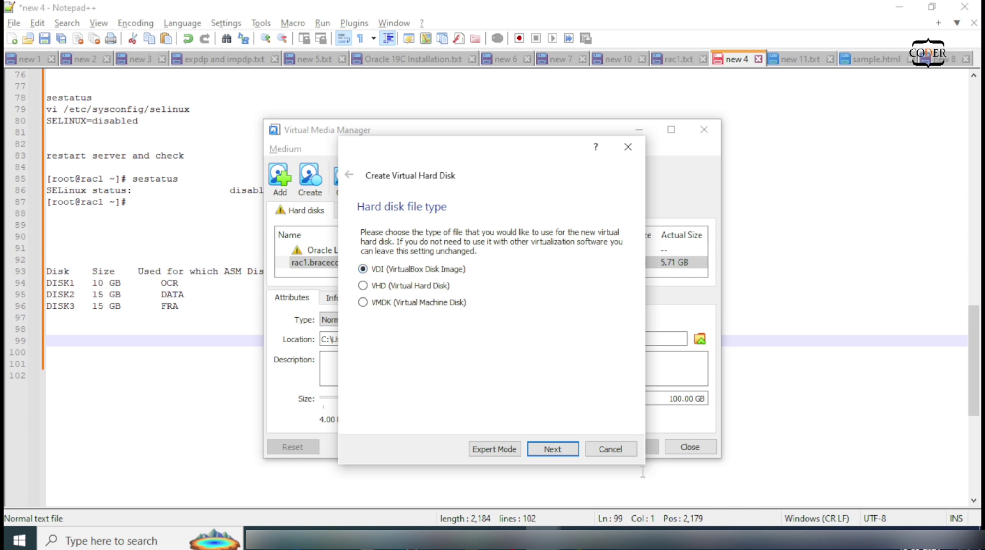
pyautogui.click(564, 450)
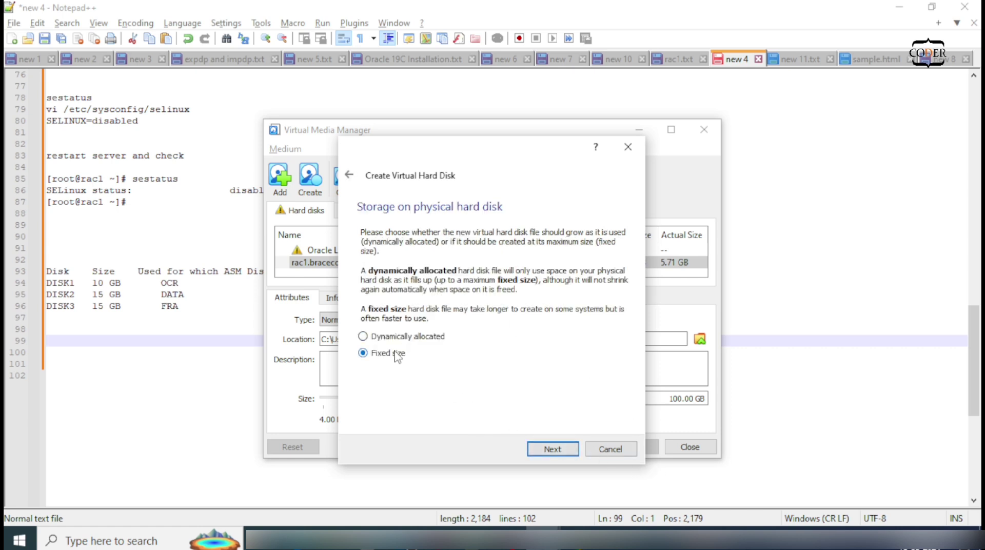
pyautogui.click(561, 453)
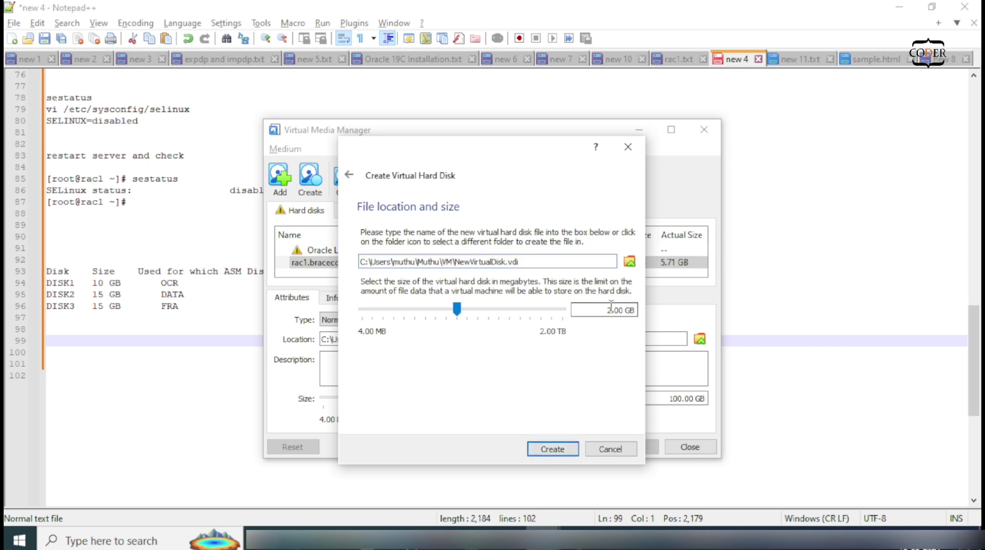
pyautogui.write('10')
pyautogui.click(629, 261)
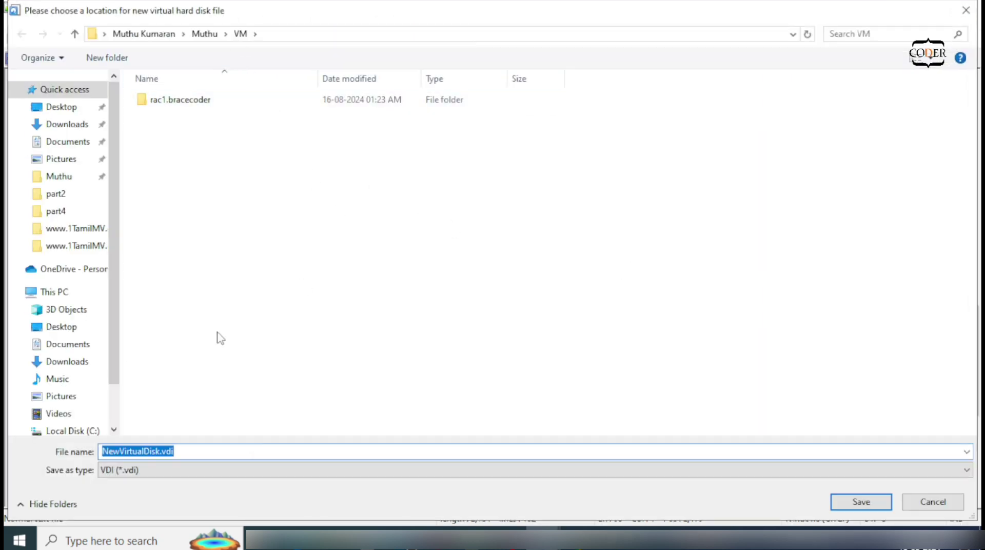
pyautogui.write('DISK1')
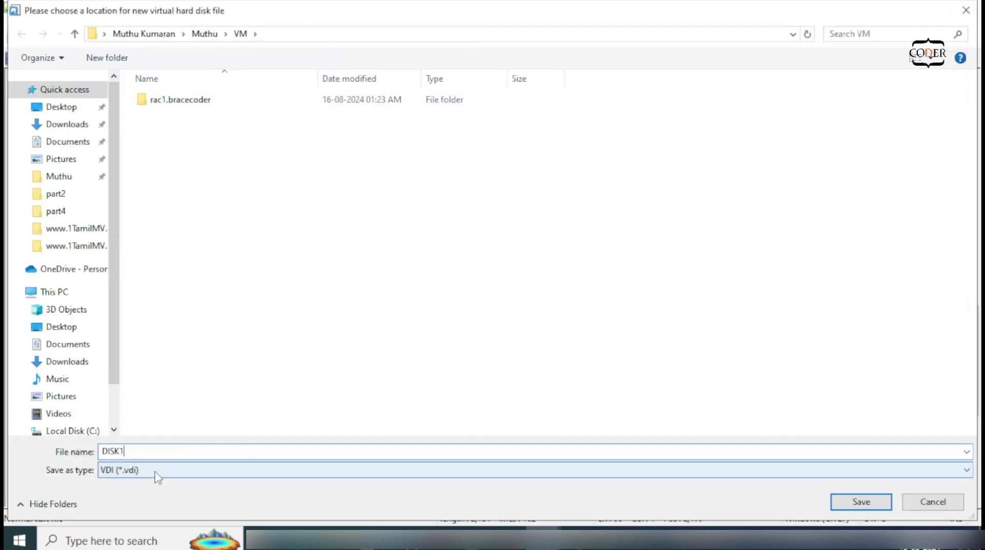
pyautogui.click(849, 505)
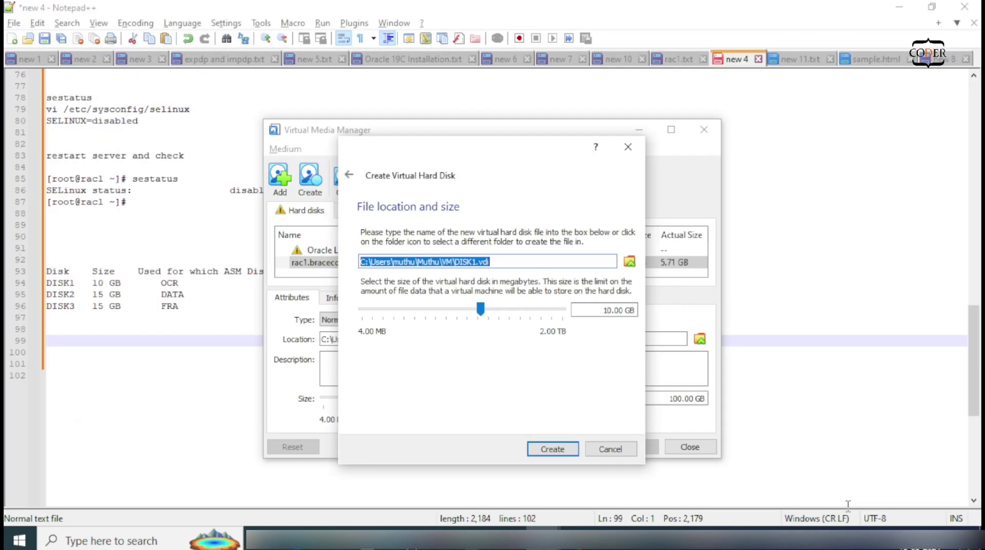
pyautogui.click(554, 454)
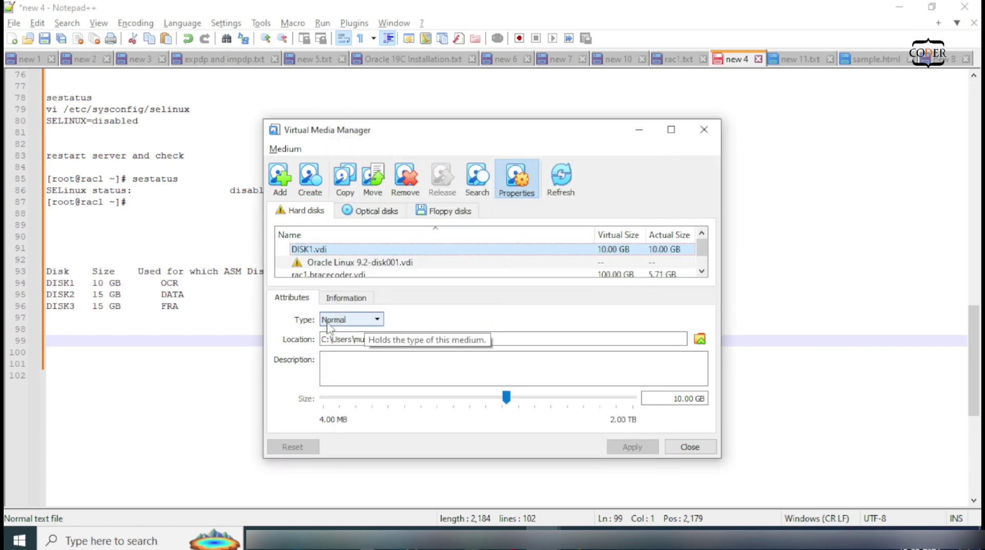
# Change the medium type of DISK1.vdi to Shareable and apply it
pyautogui.click(349, 321)
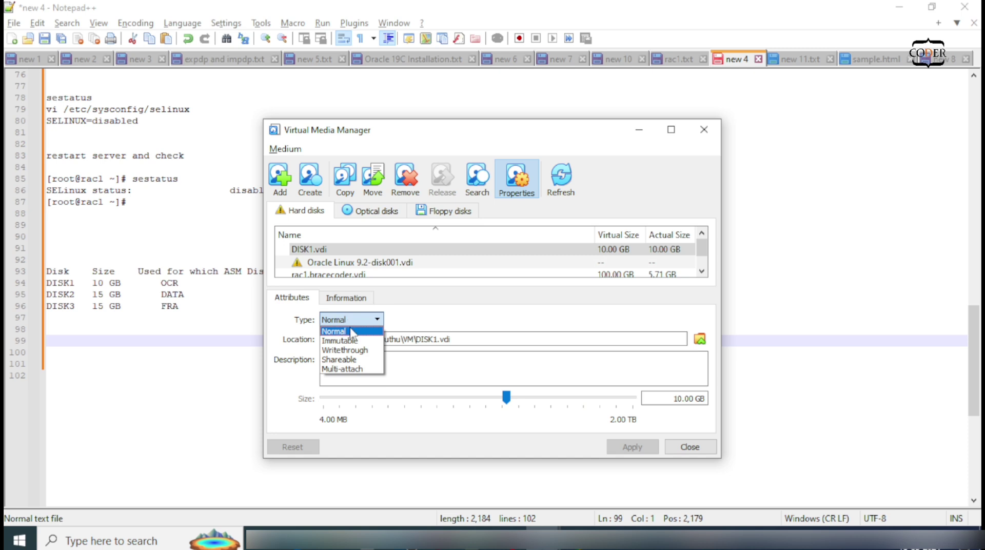
pyautogui.click(349, 359)
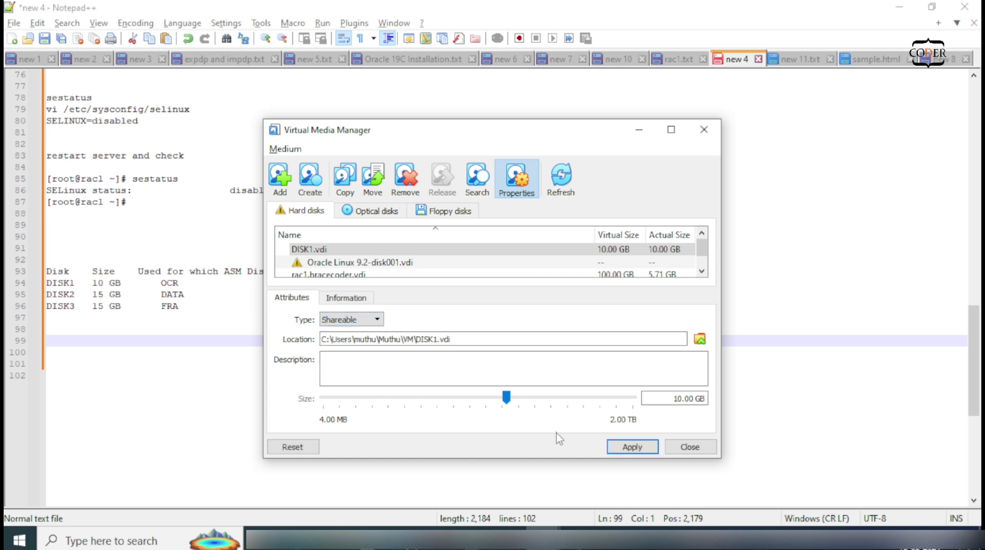
pyautogui.click(623, 451)
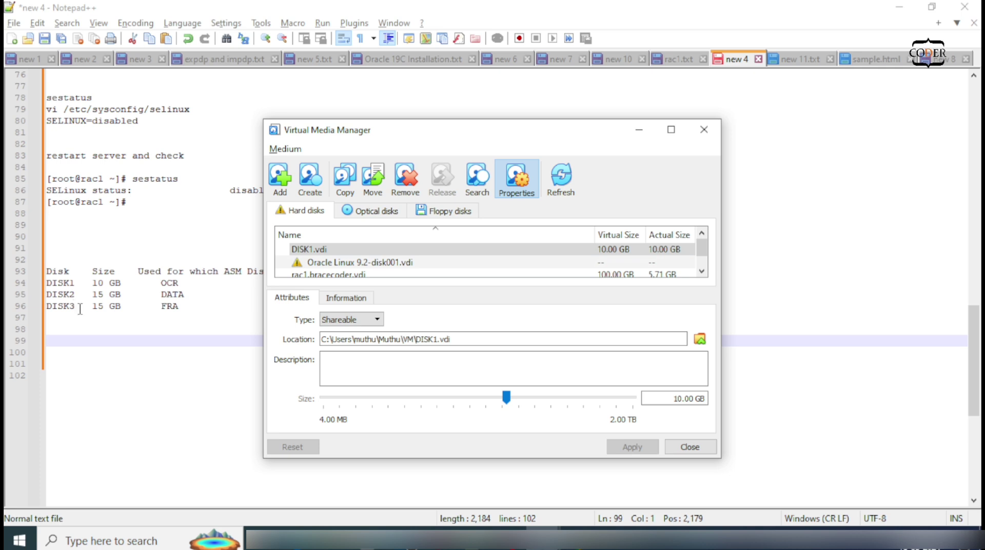
pyautogui.click(604, 251)
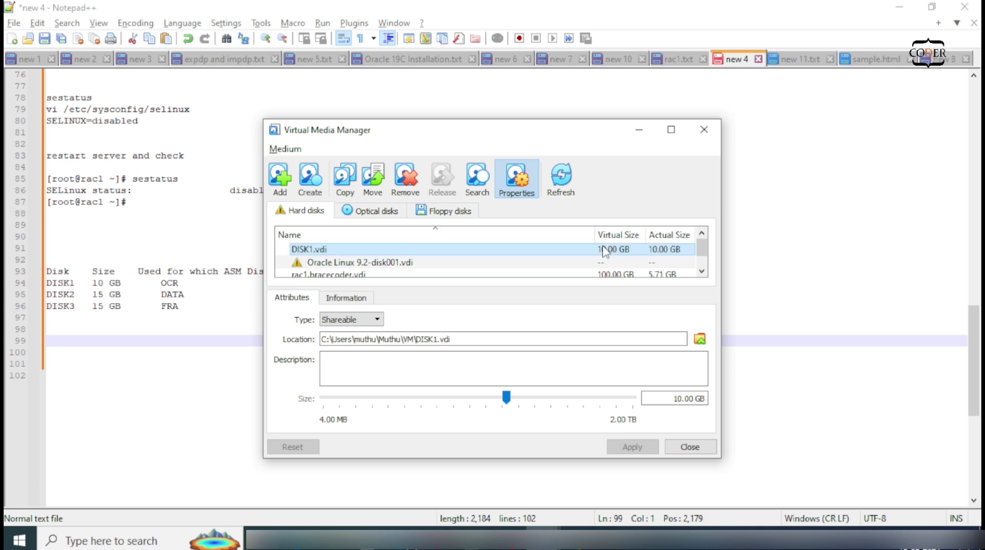
# Create a second fixed-size VDI hard disk of 15 GB named DISK2 in the VM folder
pyautogui.click(310, 180)
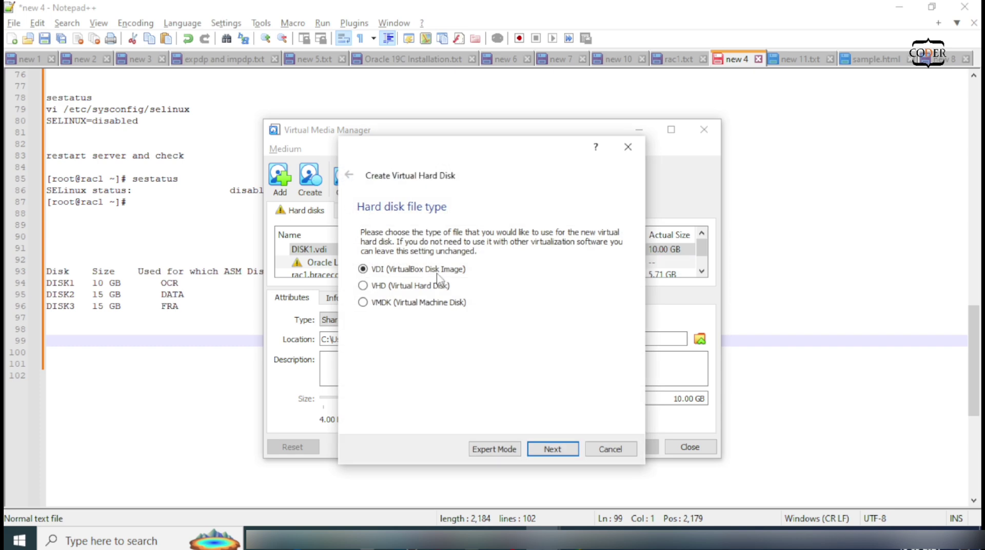
pyautogui.click(559, 447)
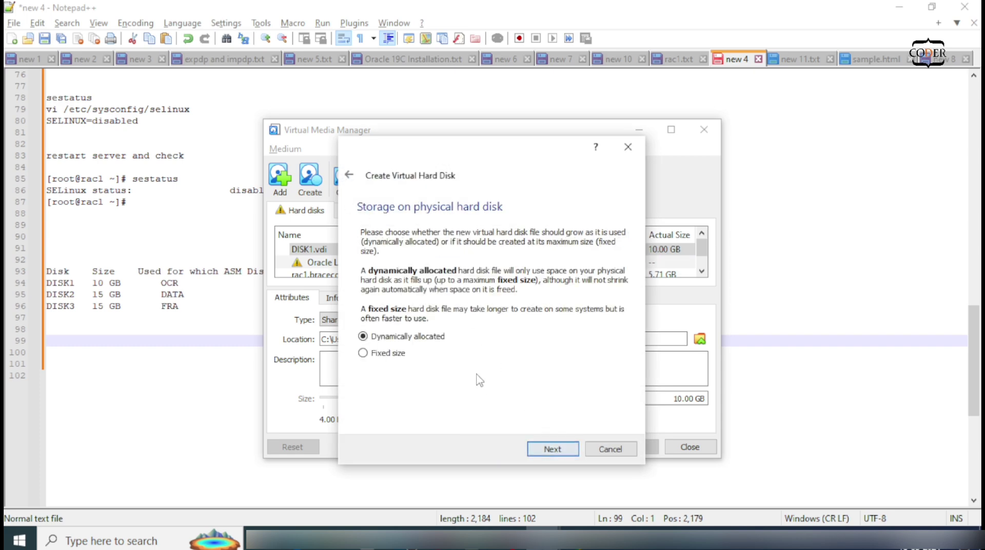
pyautogui.click(551, 449)
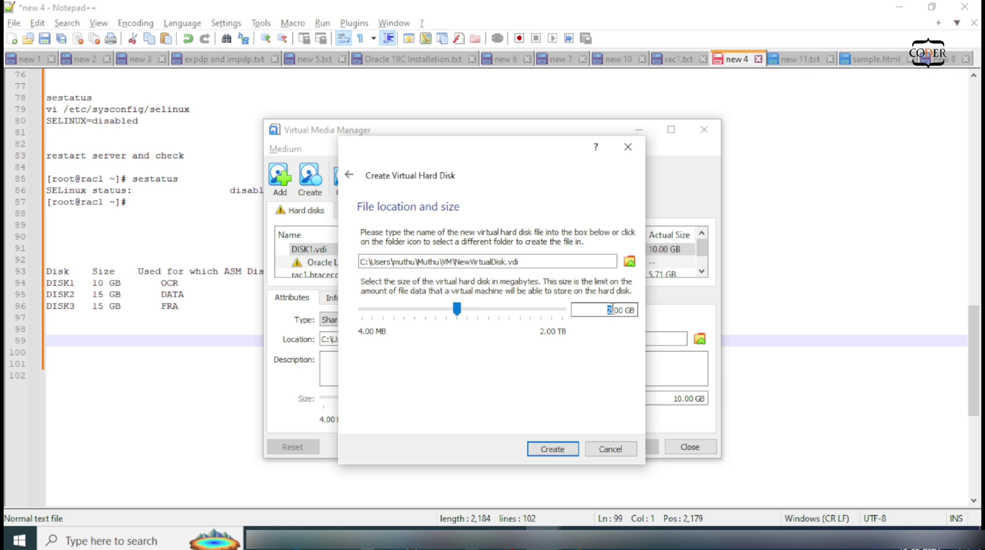
pyautogui.write('16')
pyautogui.press('BackSpace')
pyautogui.write('5')
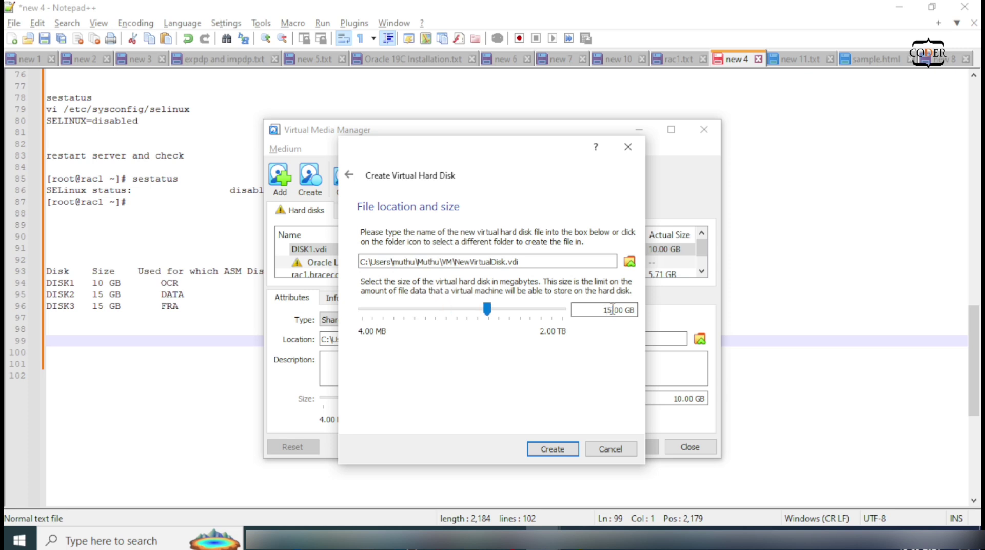
pyautogui.doubleClick(501, 261)
pyautogui.write('DISK1')
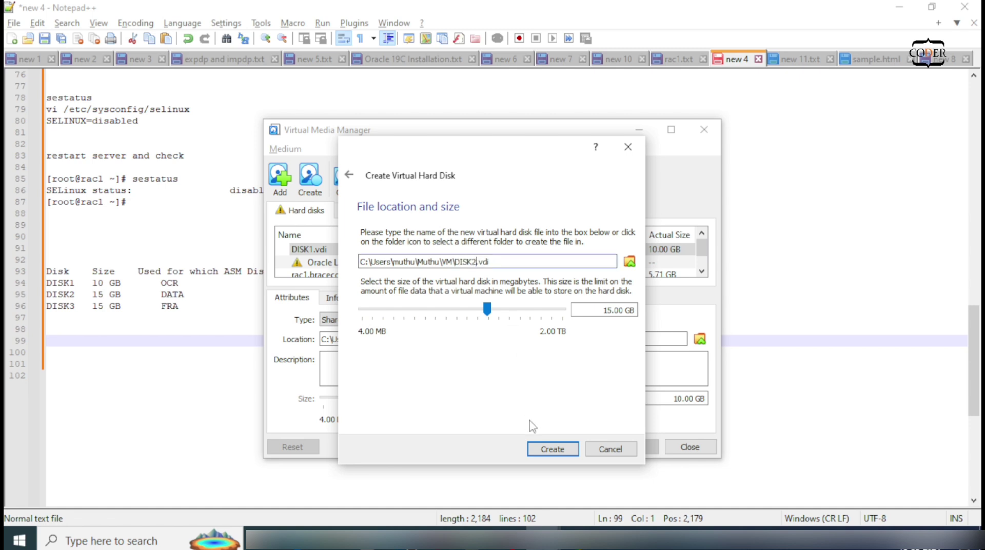
pyautogui.click(553, 450)
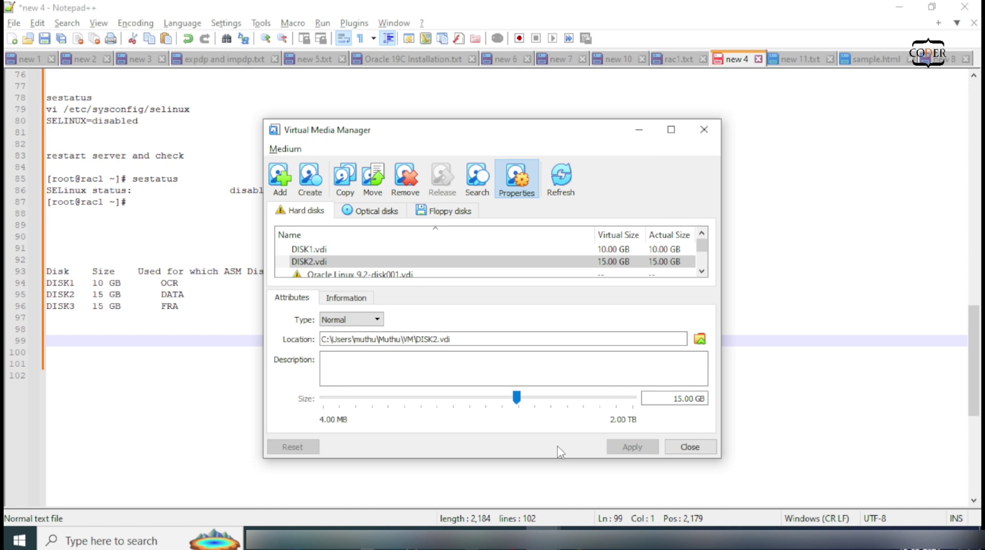
# Change the medium type of DISK2.vdi to Shareable and apply it
pyautogui.click(351, 319)
pyautogui.click(333, 359)
pyautogui.click(632, 446)
# Create a third fixed-size VDI hard disk of 15 GB named DISK3 in the VM folder
pyautogui.click(310, 177)
pyautogui.click(553, 448)
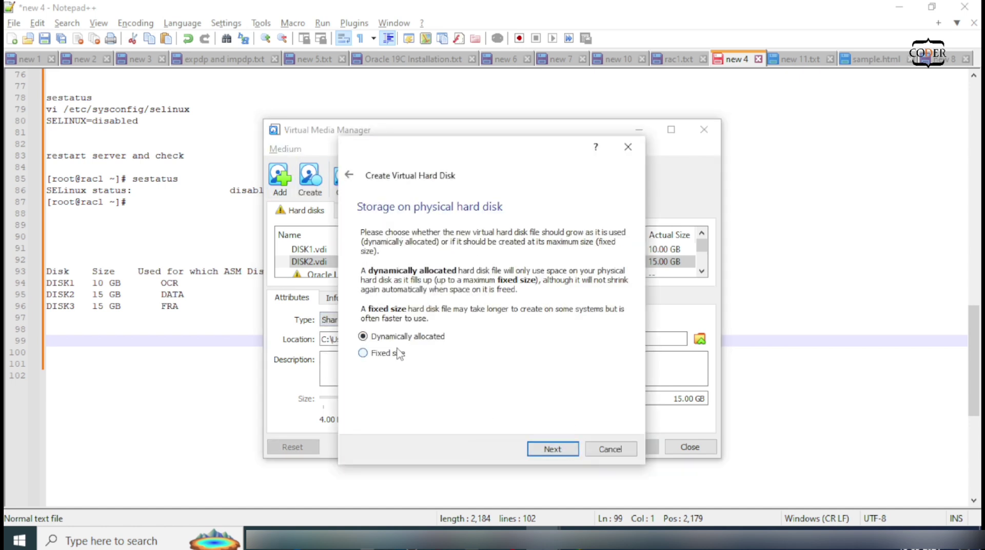
pyautogui.click(398, 354)
pyautogui.click(559, 452)
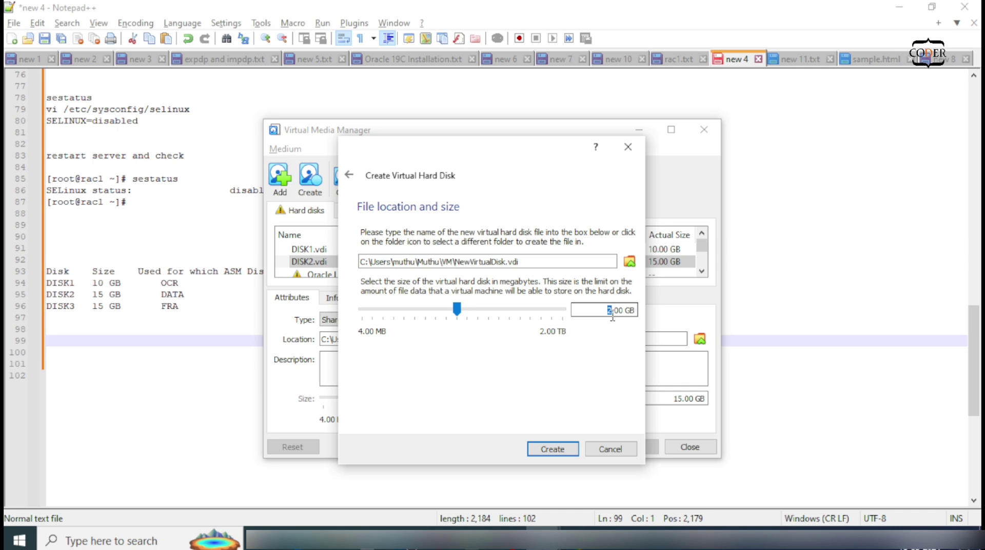
pyautogui.write('15')
pyautogui.doubleClick(498, 259)
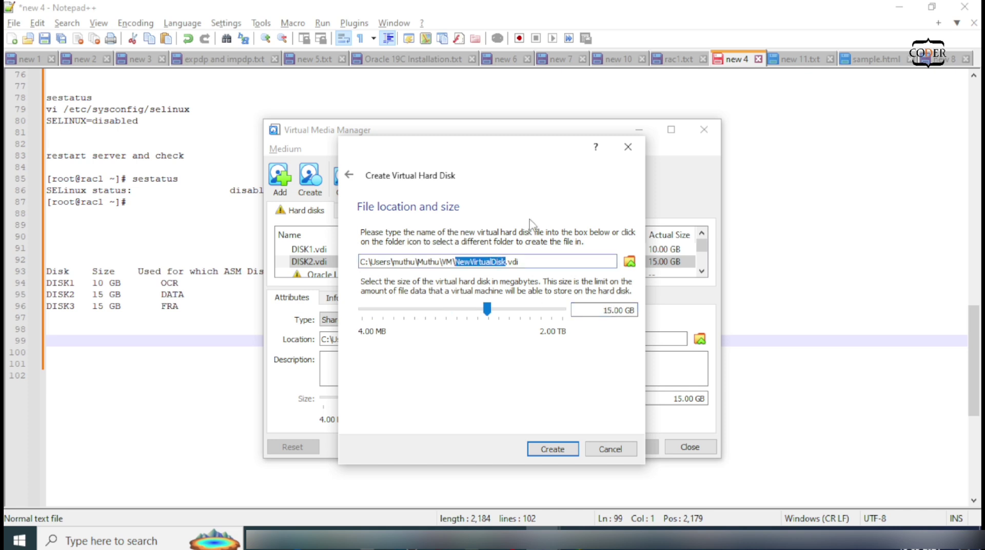
pyautogui.write('DISK1')
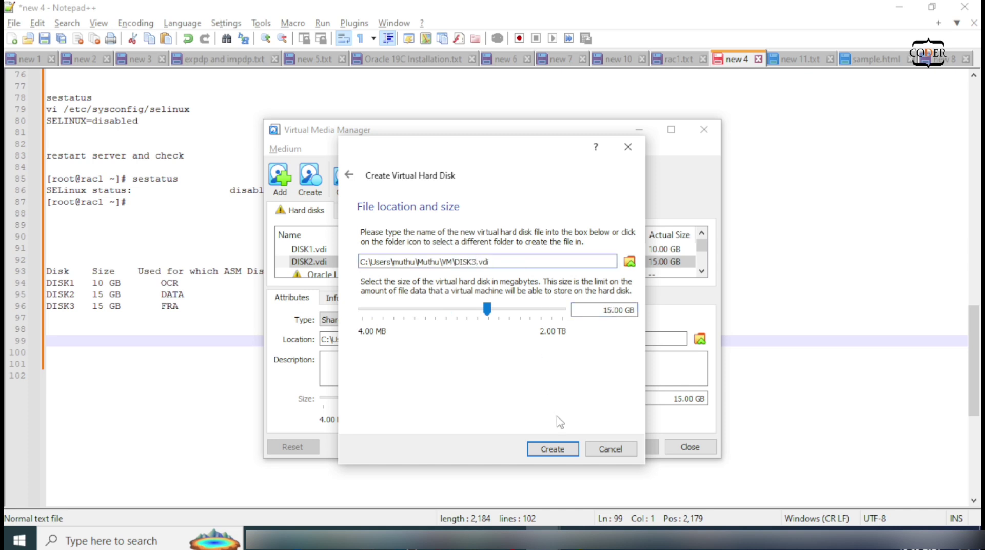
pyautogui.click(560, 450)
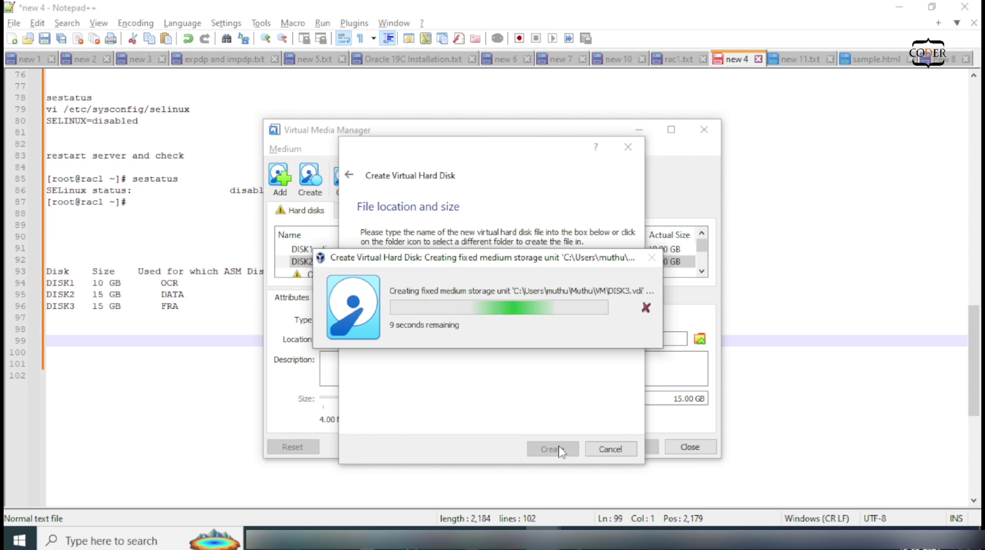
# Change the medium type of DISK3.vdi to Shareable, apply it and close the Virtual Media Manager
pyautogui.click(366, 320)
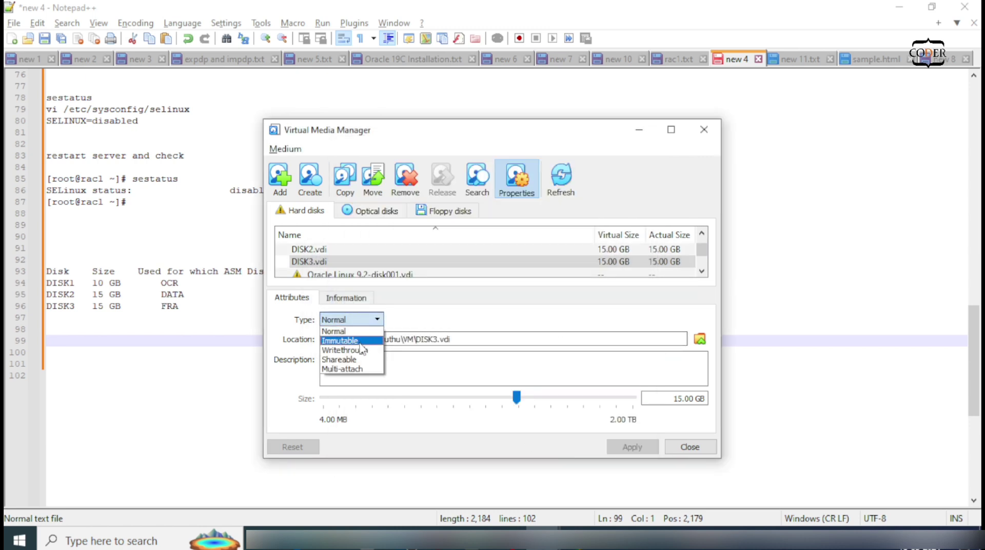
pyautogui.click(366, 359)
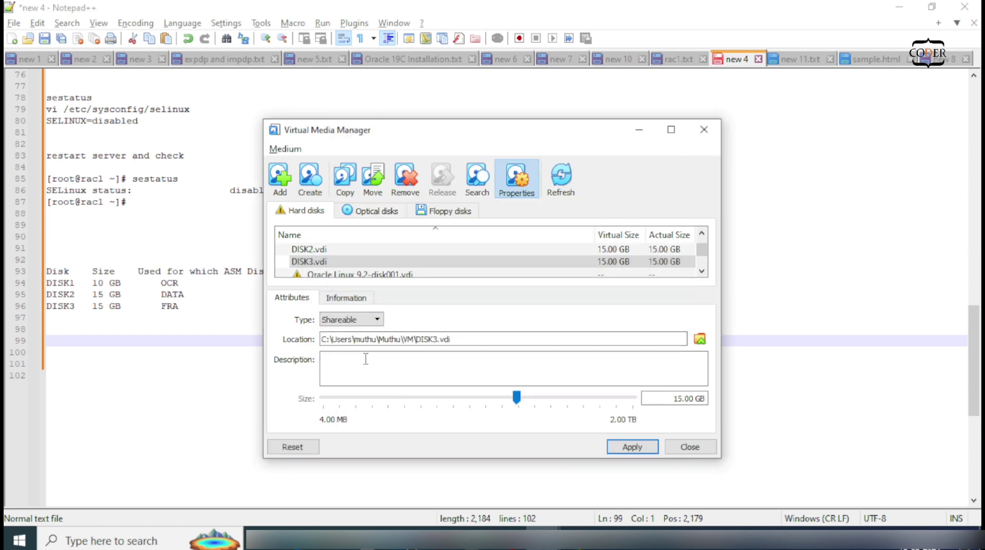
pyautogui.click(641, 453)
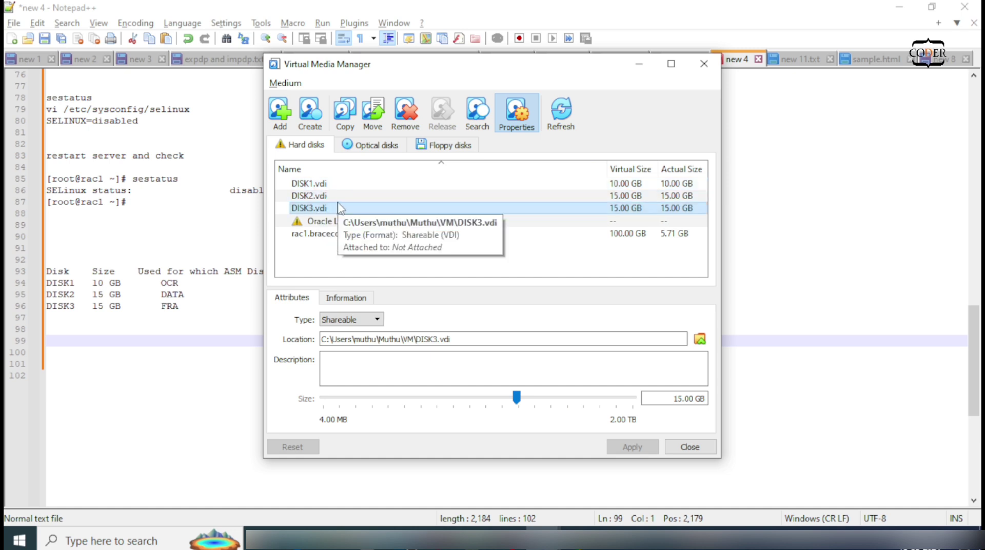
pyautogui.click(690, 447)
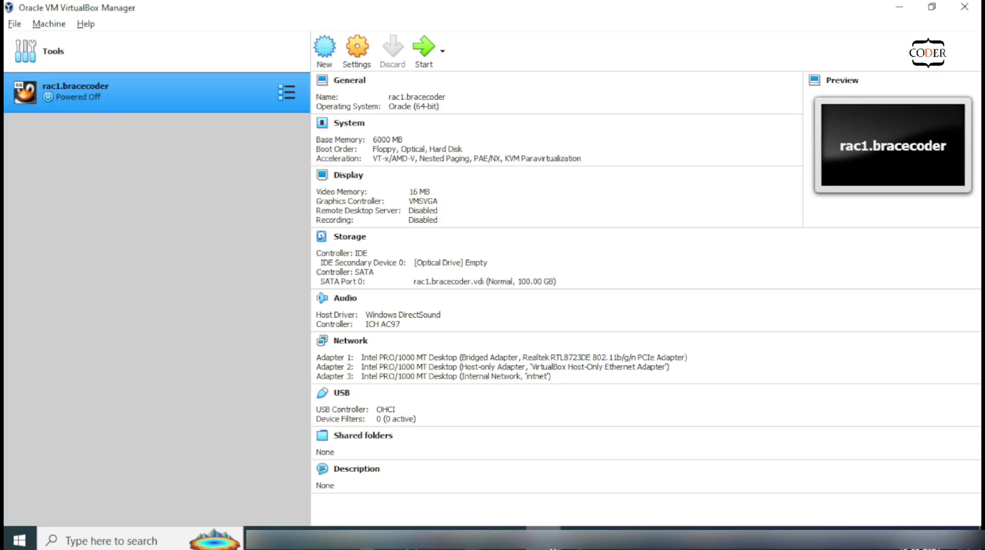